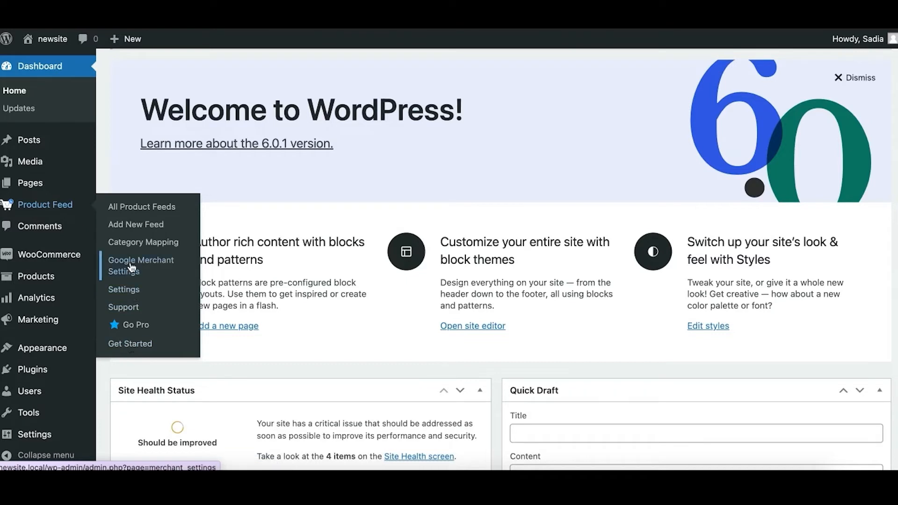
# Add a new product feed titled "vivino feed" and set its feed merchant to Vivino
pyautogui.click(123, 228)
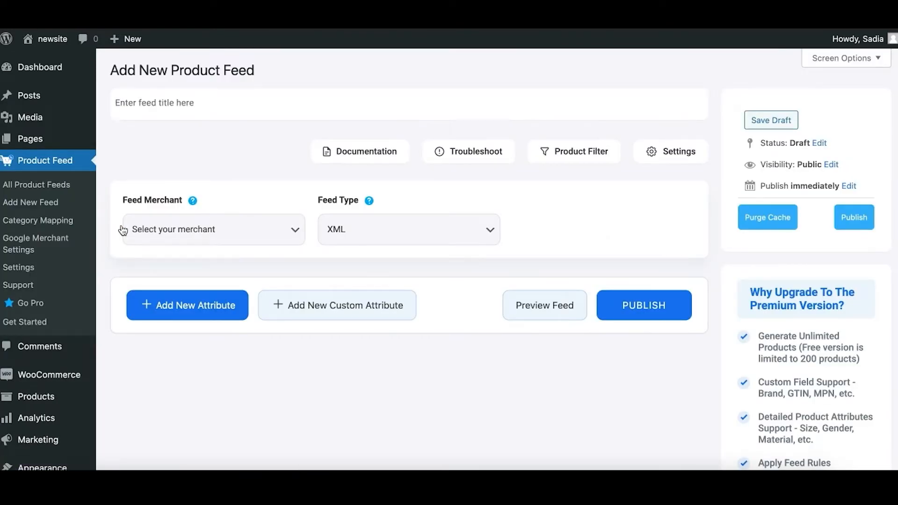
pyautogui.write('viv')
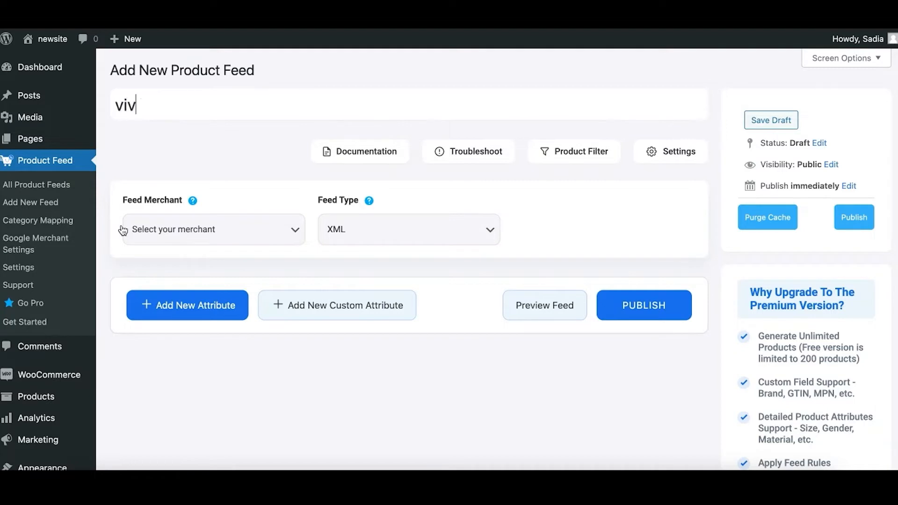
pyautogui.write('ino feed')
pyautogui.click(144, 241)
pyautogui.scroll(-3, 164, 398)
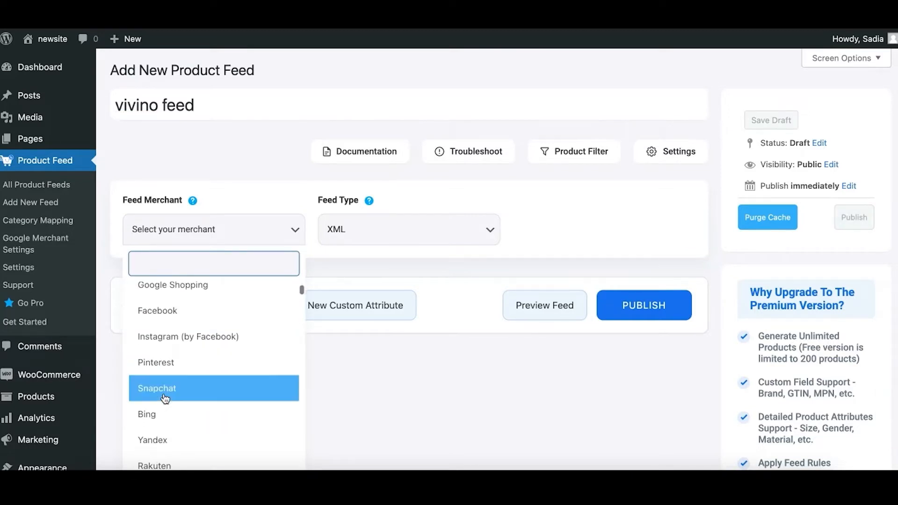
pyautogui.click(167, 450)
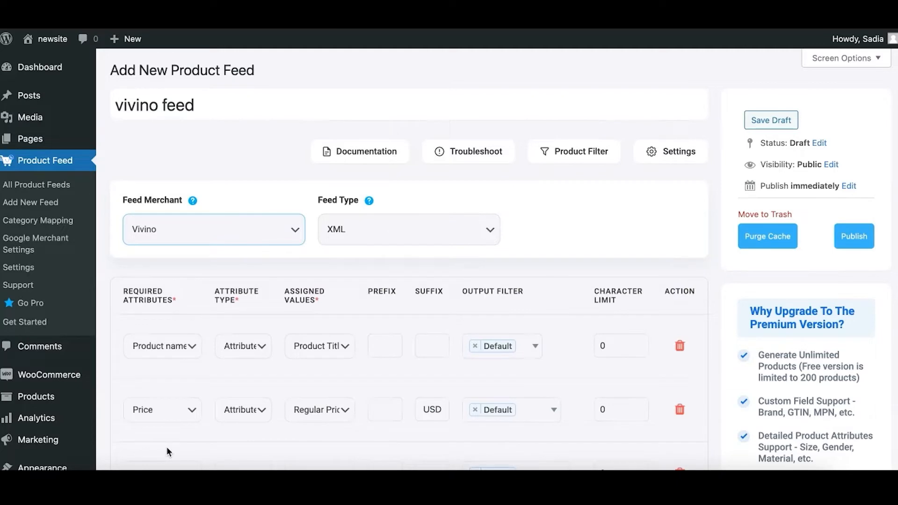
# Examine the required attributes of the Vivino feed template and the attribute choices offered for the "Quantity is minimum" row
pyautogui.scroll(-3, 282, 332)
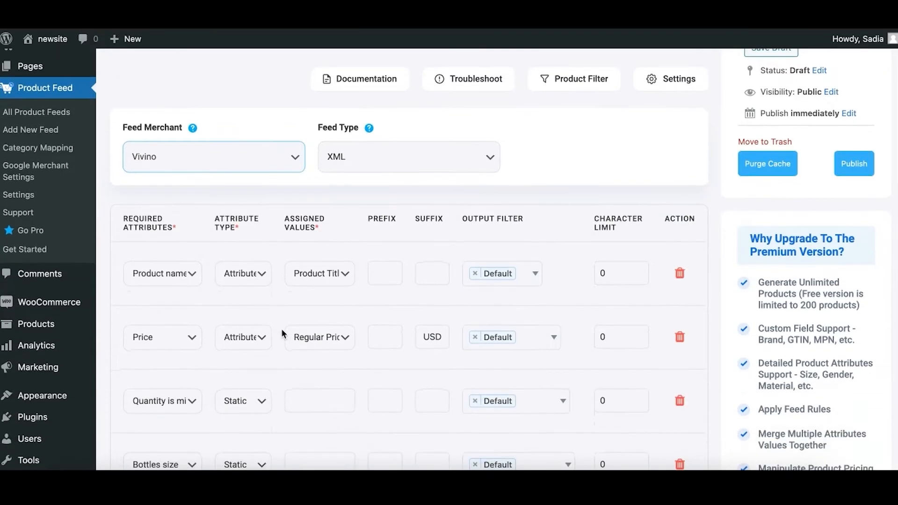
pyautogui.scroll(-5, 282, 330)
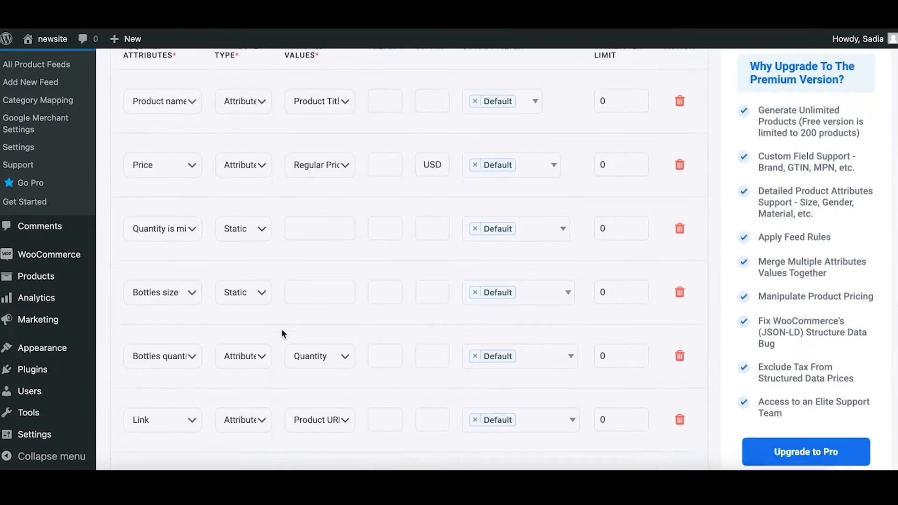
pyautogui.scroll(-1, 282, 330)
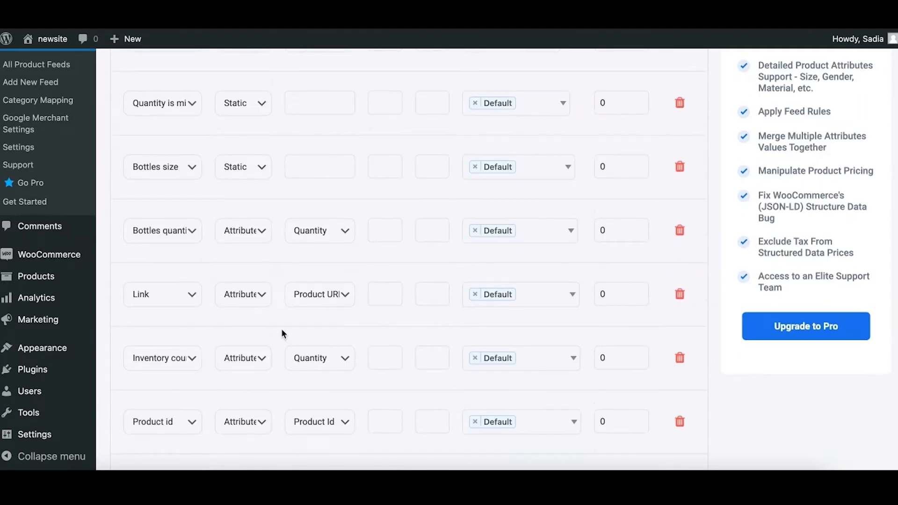
pyautogui.scroll(3, 281, 333)
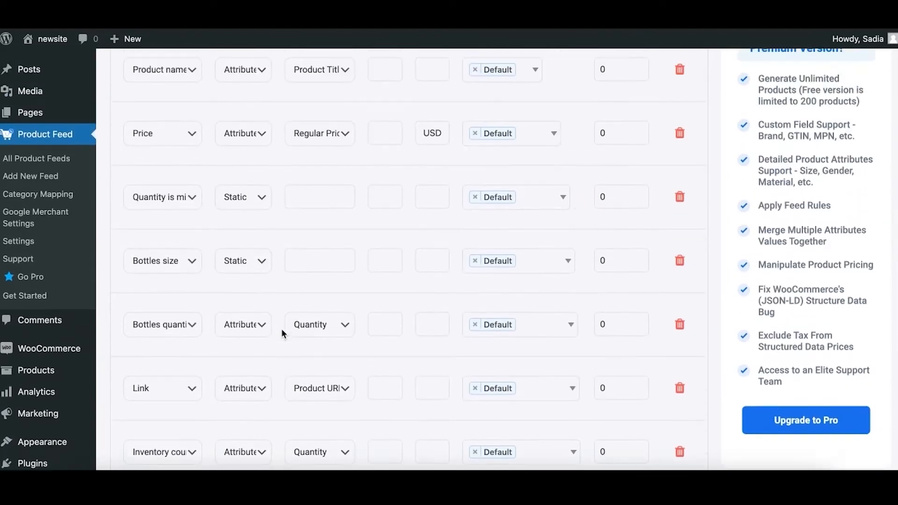
pyautogui.scroll(1, 282, 333)
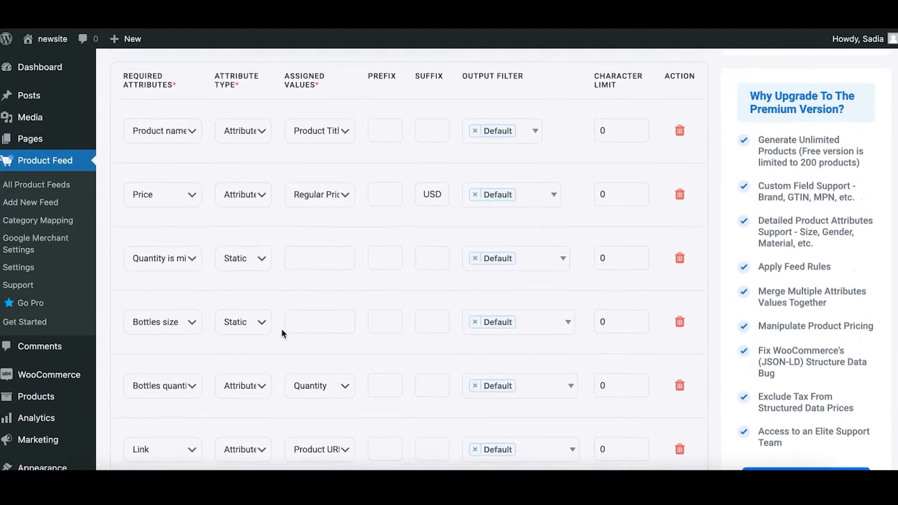
pyautogui.scroll(-2, 282, 333)
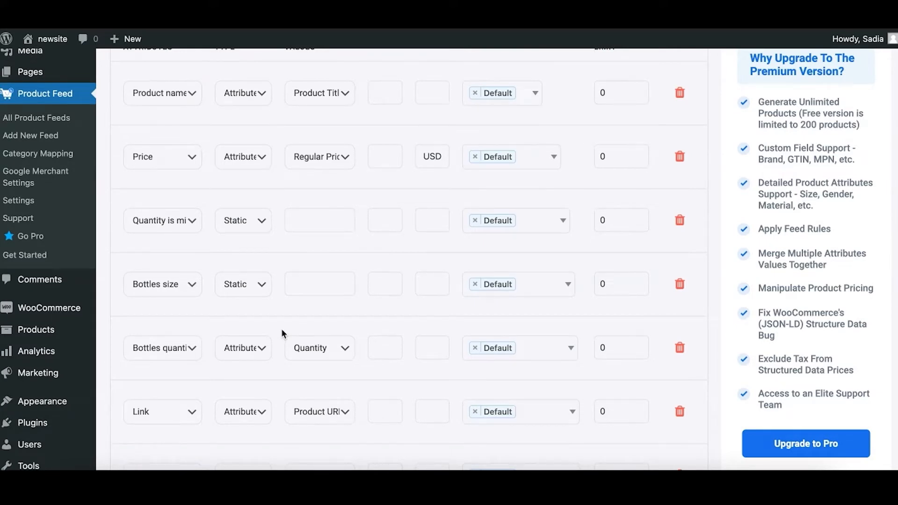
pyautogui.scroll(-2, 282, 333)
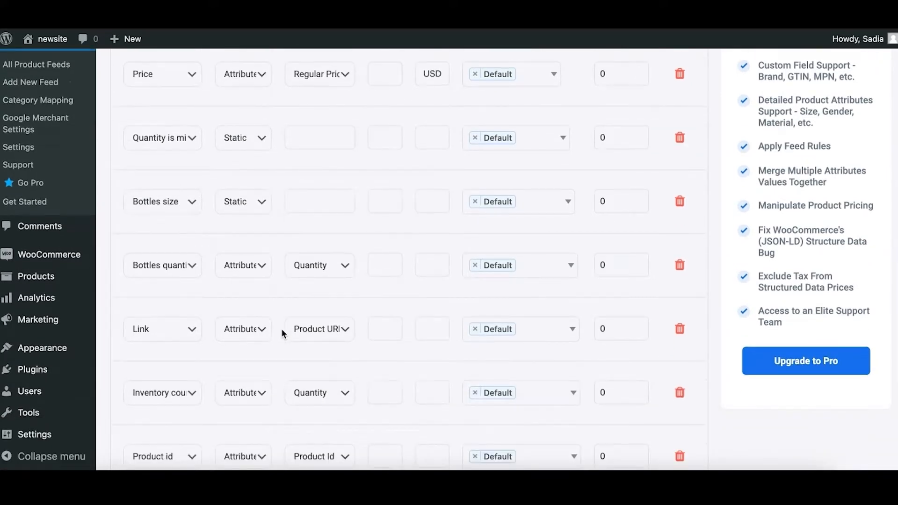
pyautogui.scroll(2, 282, 328)
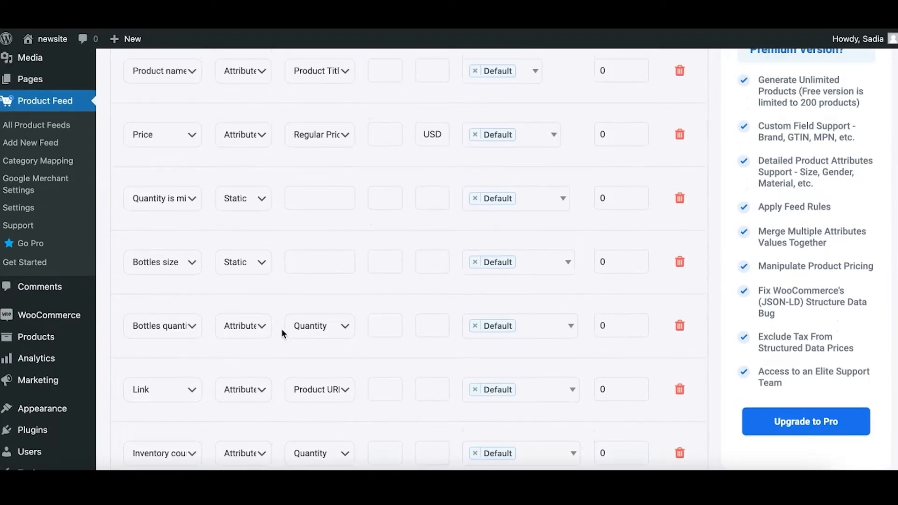
pyautogui.scroll(1, 281, 328)
pyautogui.click(172, 211)
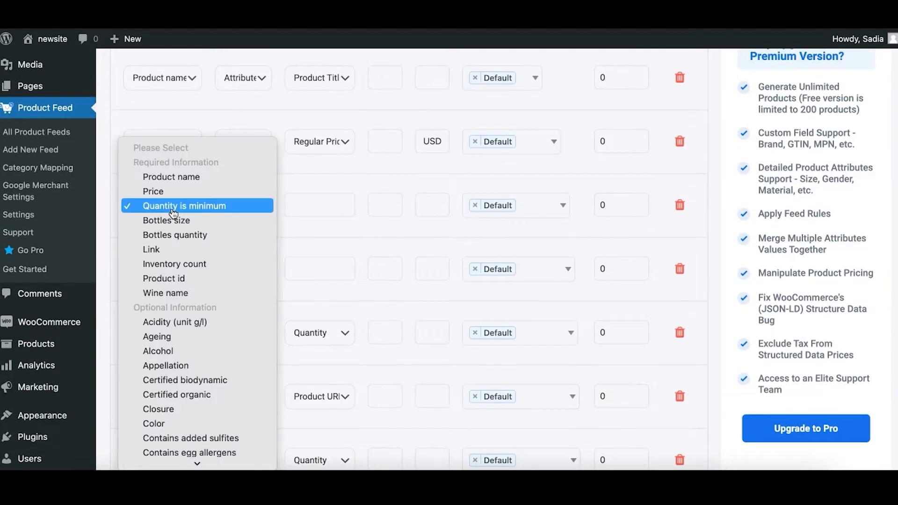
pyautogui.click(293, 232)
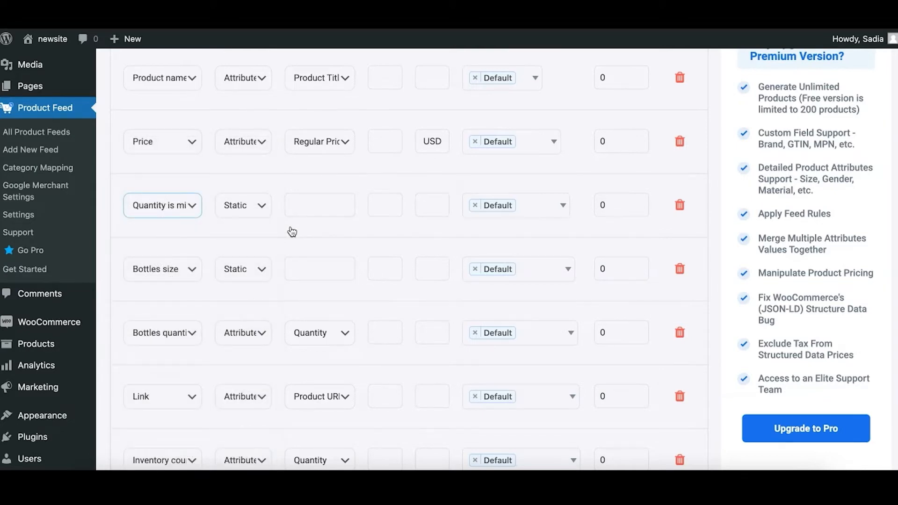
# Set the static value of the Bottles size attribute to 800ml
pyautogui.scroll(-2, 293, 232)
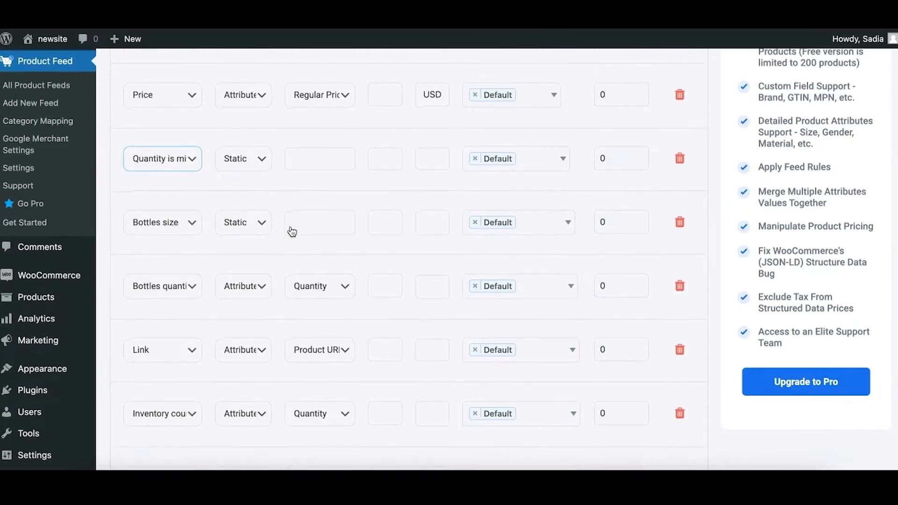
pyautogui.scroll(-1, 292, 232)
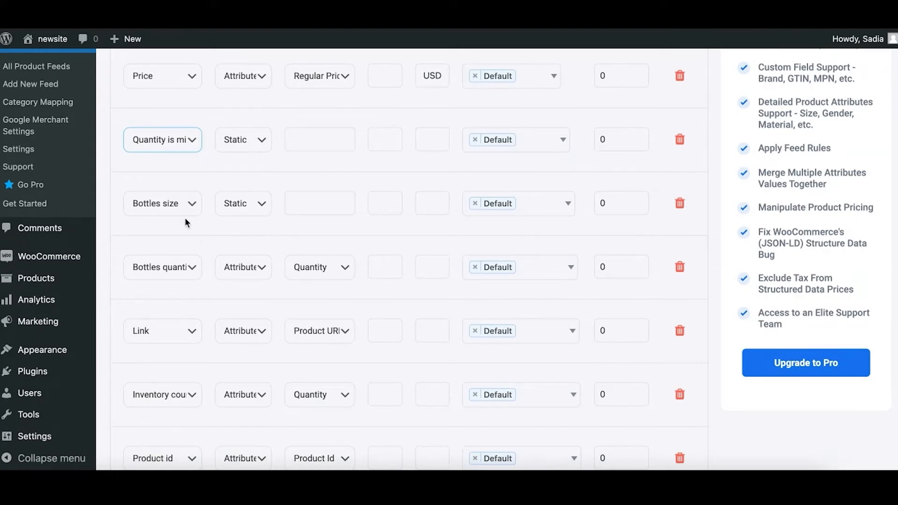
pyautogui.click(299, 207)
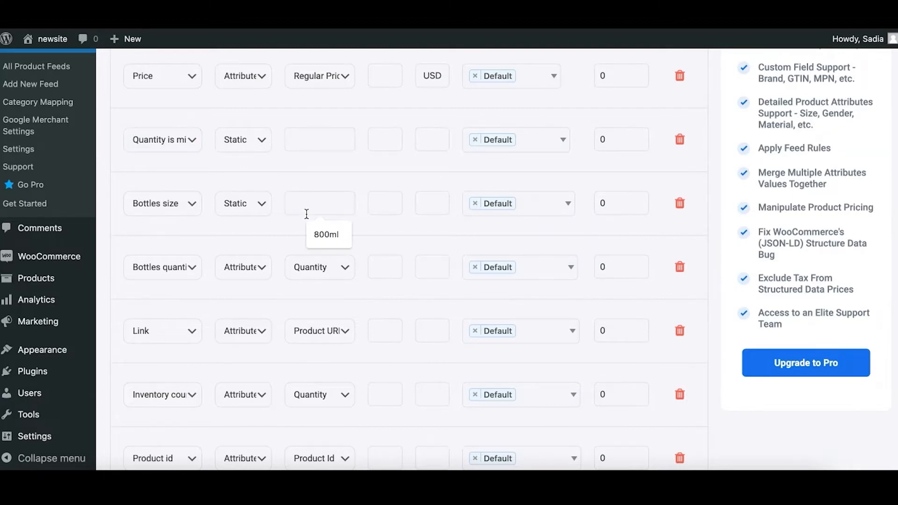
pyautogui.click(324, 233)
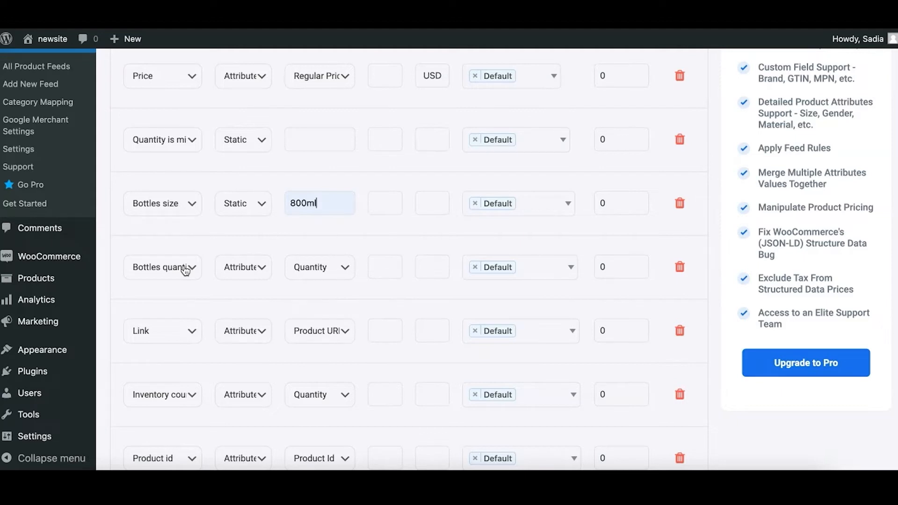
# Change the Bottles quantity attribute's type to Static and give it the value 5
pyautogui.click(255, 270)
pyautogui.click(254, 283)
pyautogui.click(290, 265)
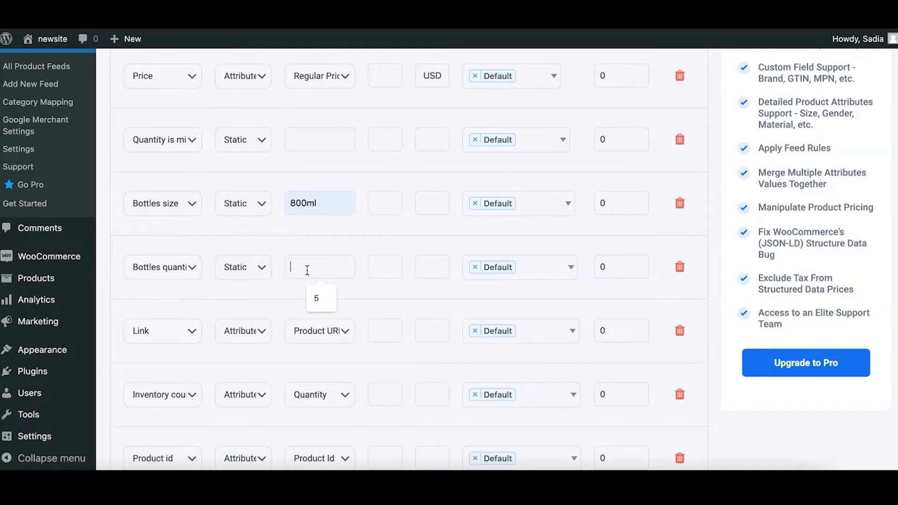
pyautogui.click(322, 295)
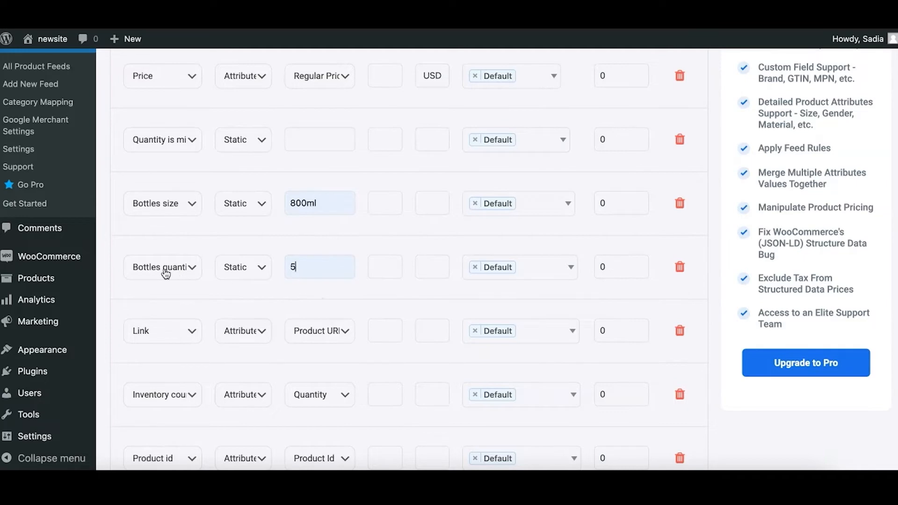
# Assign the Price value to the Price attribute and set the static value of "Quantity is minimum" to false
pyautogui.scroll(3, 164, 274)
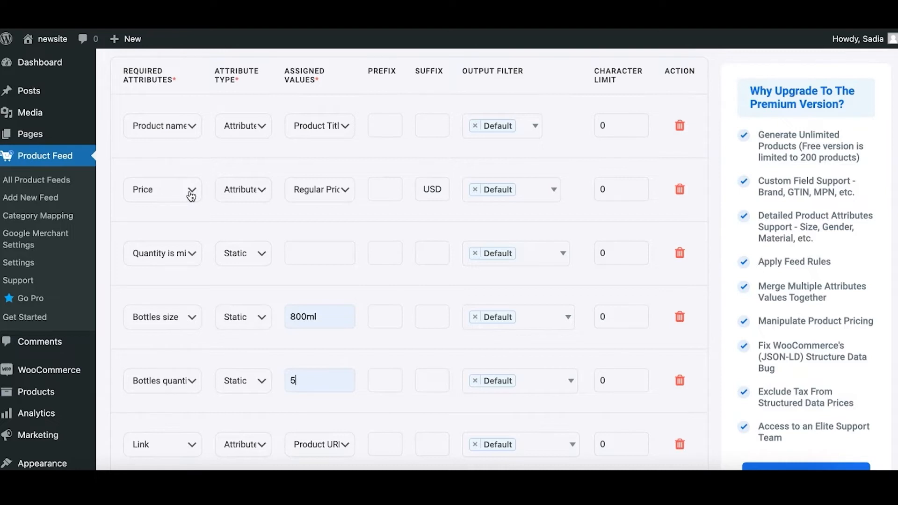
pyautogui.click(301, 190)
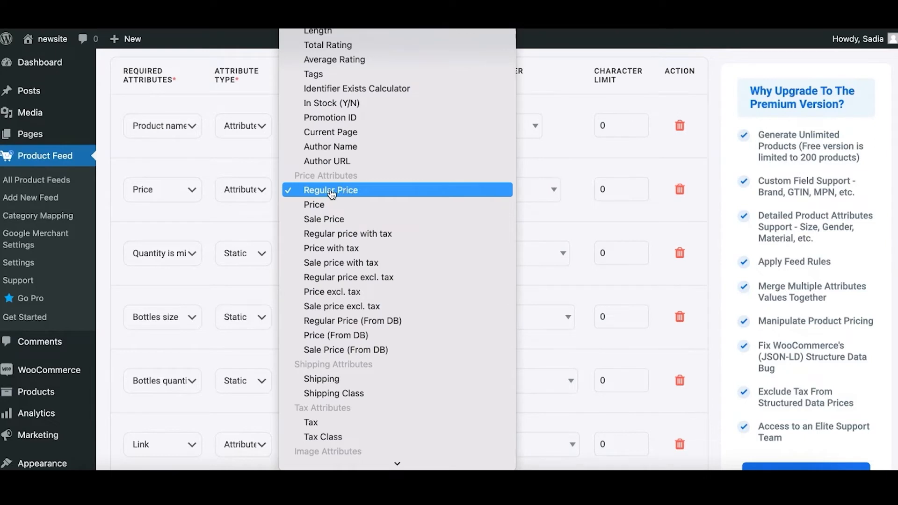
pyautogui.click(328, 207)
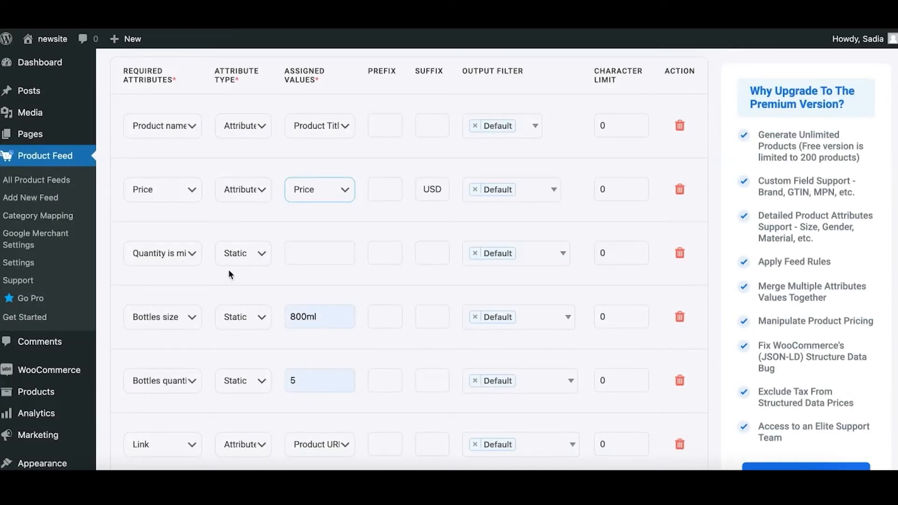
pyautogui.click(311, 254)
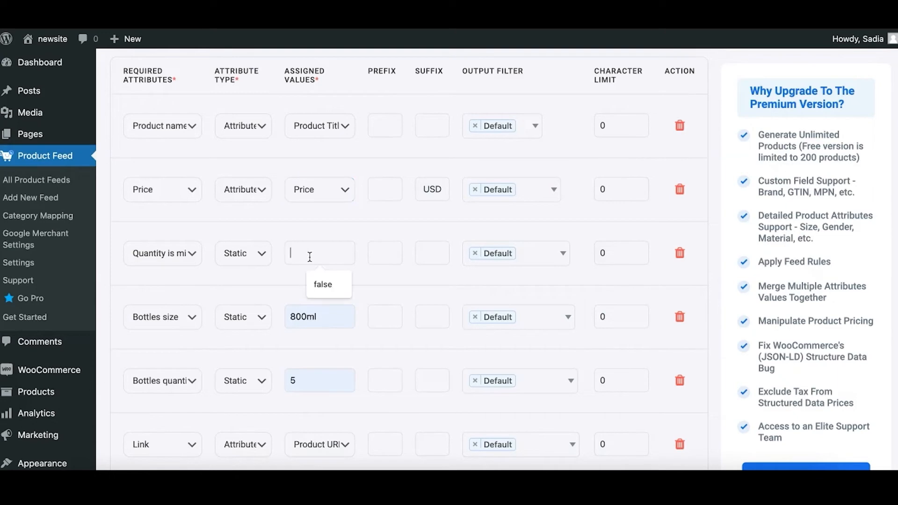
pyautogui.click(320, 281)
# Review the remaining required attributes from Link down to Wine name and the option to add further attributes
pyautogui.scroll(-6, 326, 293)
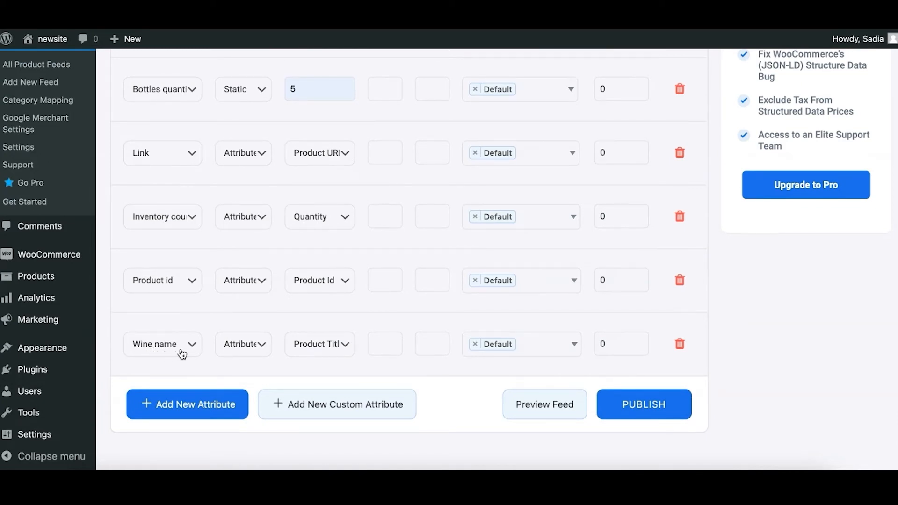
pyautogui.scroll(1, 333, 302)
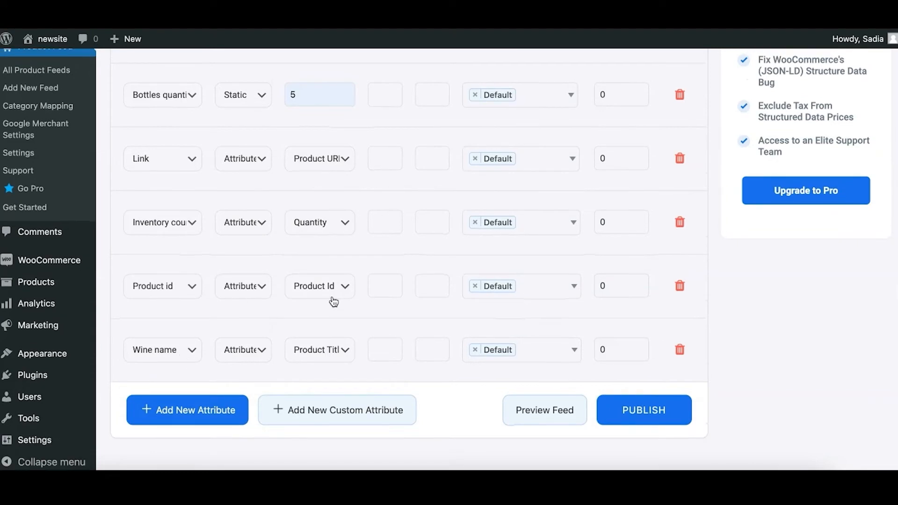
pyautogui.scroll(-1, 333, 299)
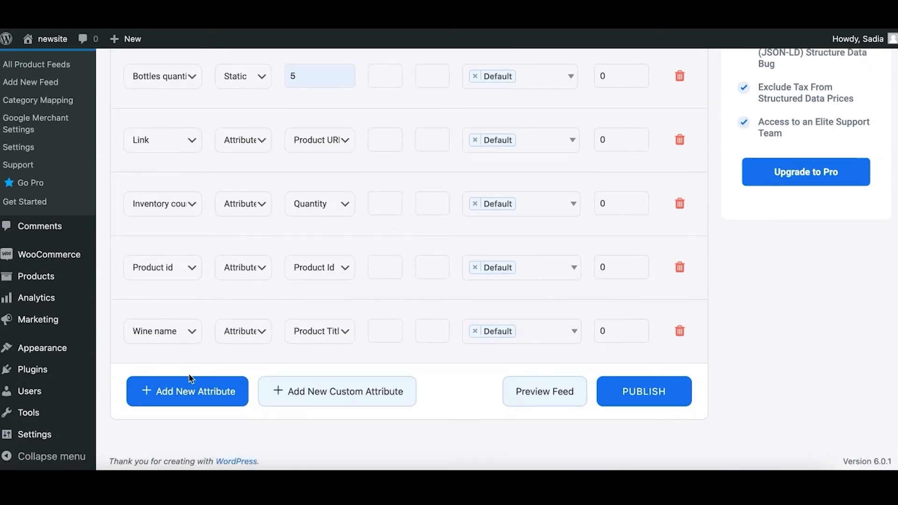
pyautogui.click(234, 395)
pyautogui.scroll(1, 408, 210)
pyautogui.scroll(3, 409, 211)
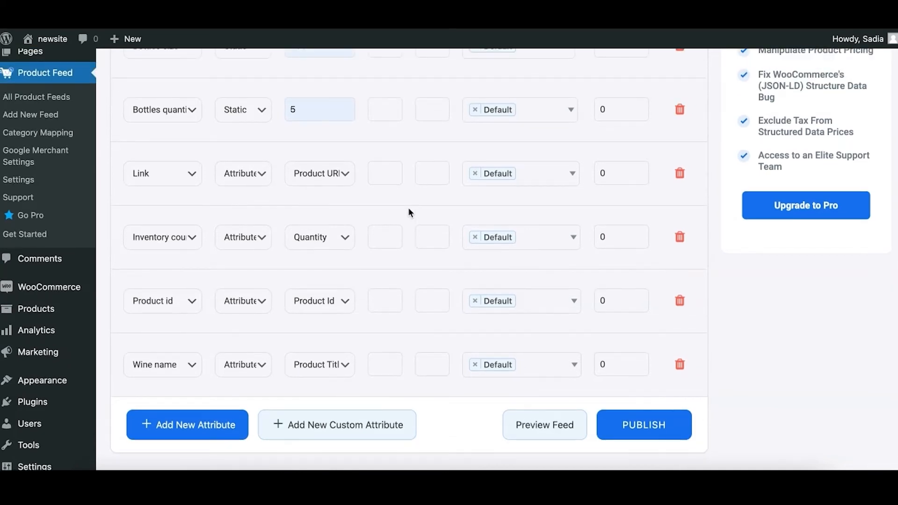
pyautogui.scroll(8, 408, 206)
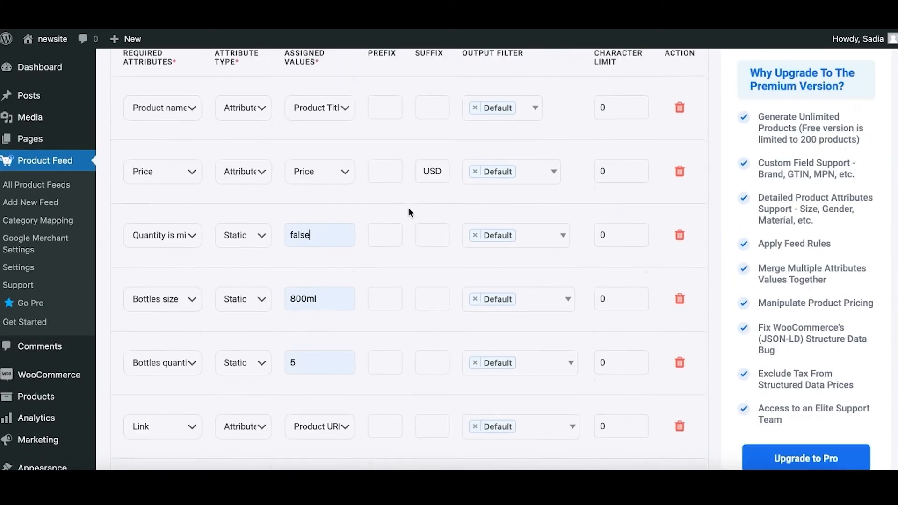
# Review the feed's settings for auto-generation interval, country, product inclusion and campaign tracking, and close them
pyautogui.click(679, 150)
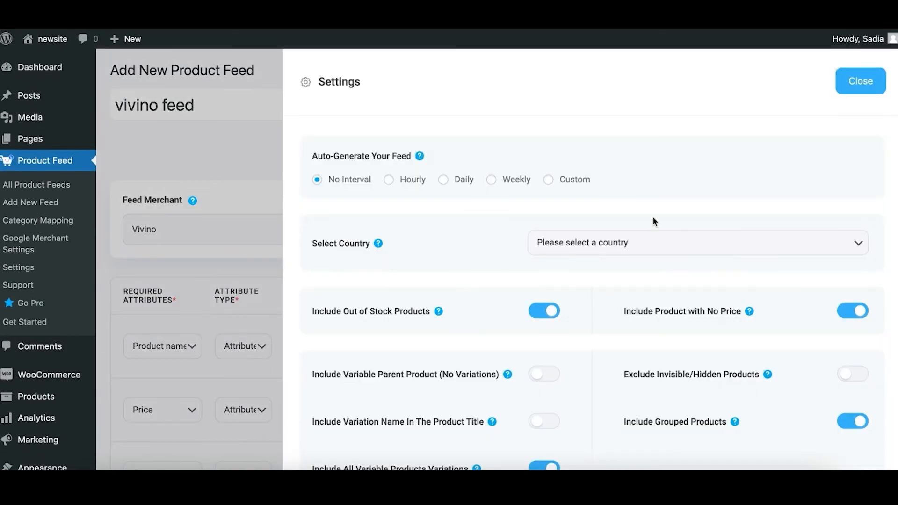
pyautogui.scroll(-3, 652, 217)
pyautogui.scroll(-1, 652, 218)
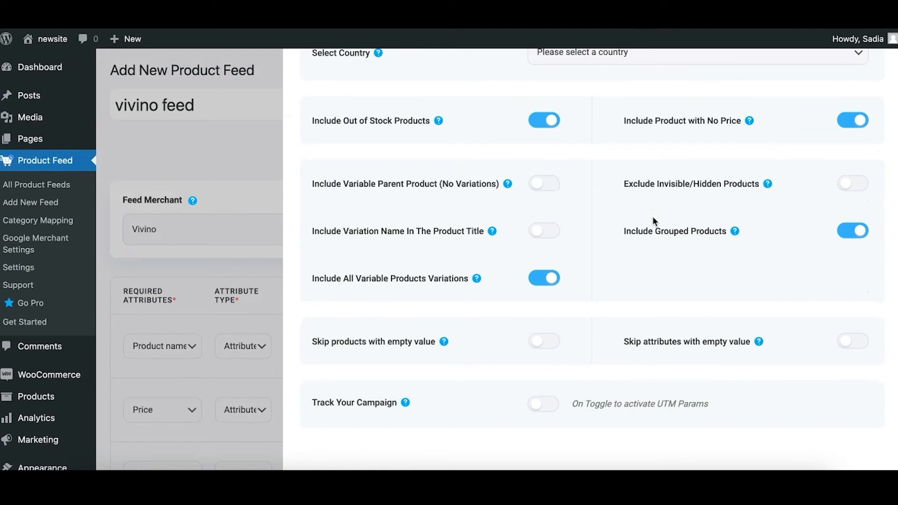
pyautogui.scroll(5, 652, 220)
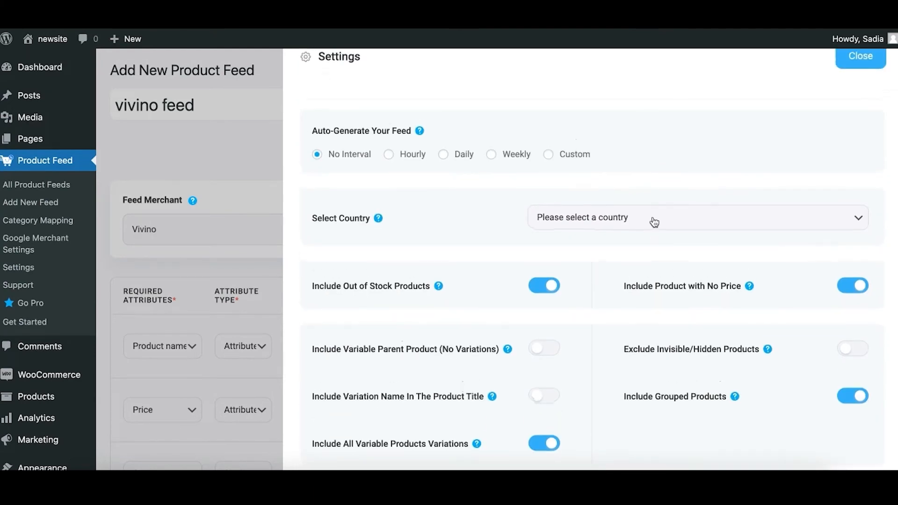
pyautogui.click(842, 89)
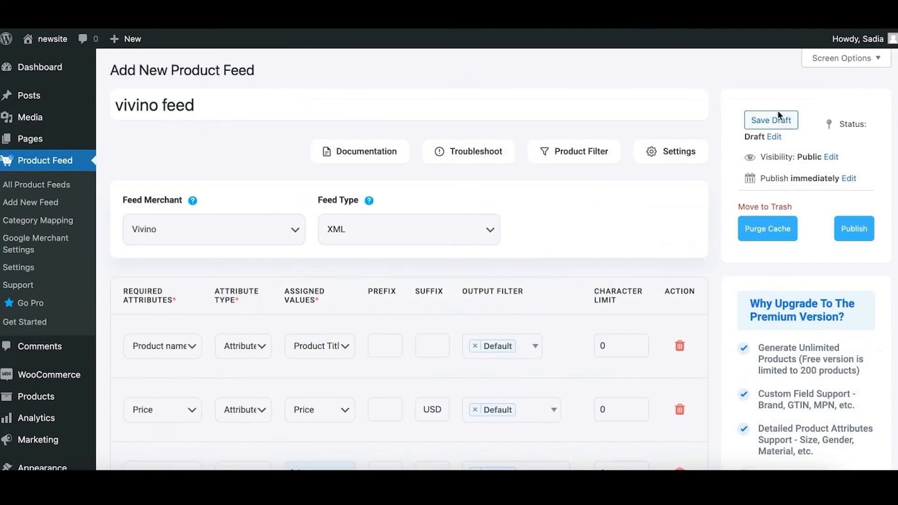
# Review the product filter's options for which products the feed includes, and close the filter without changing it
pyautogui.click(584, 146)
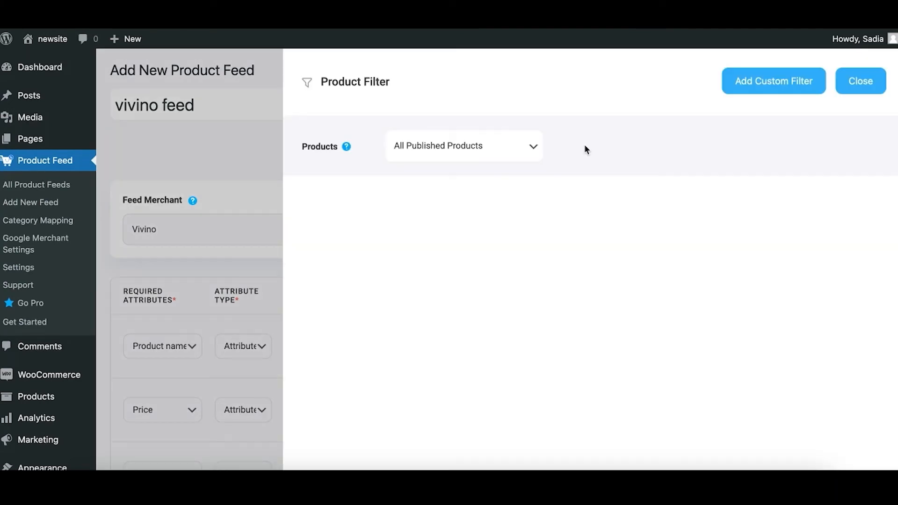
pyautogui.click(533, 147)
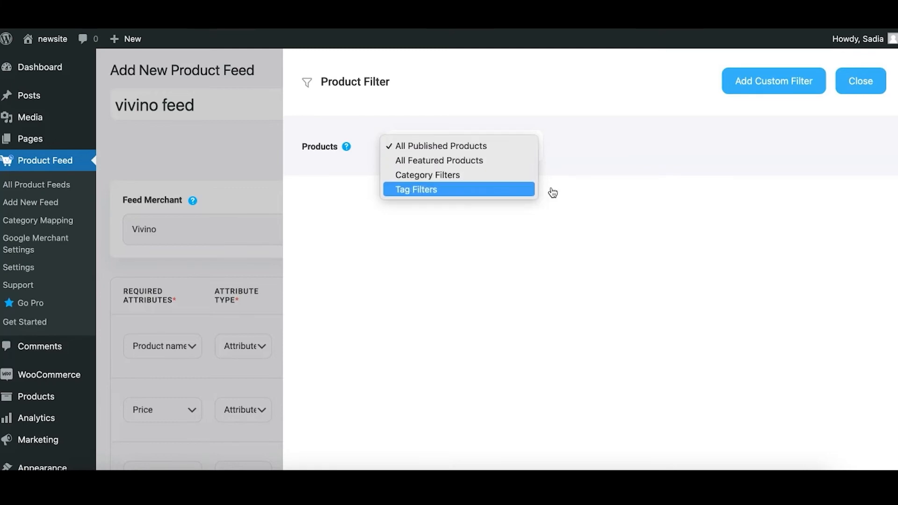
pyautogui.click(860, 87)
pyautogui.click(860, 84)
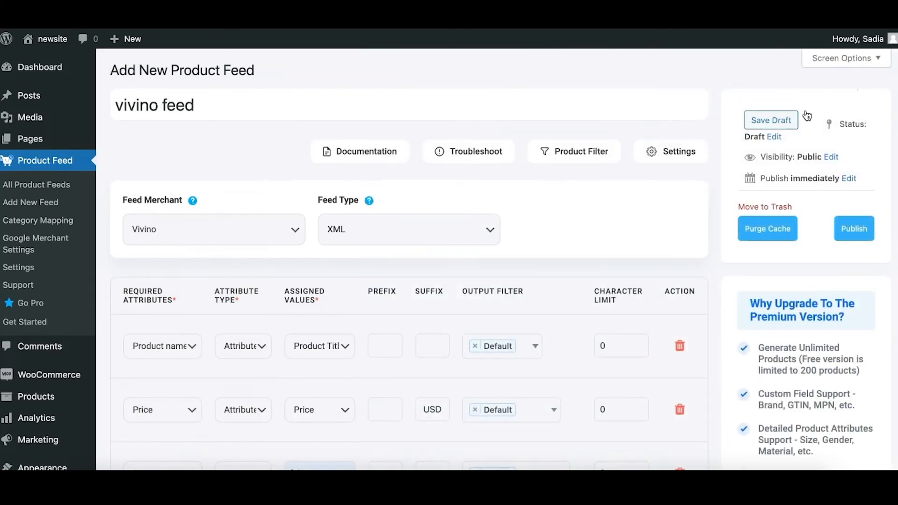
# Check the configured attributes down to Wine name and publish the Vivino feed
pyautogui.scroll(-3, 506, 313)
pyautogui.scroll(-5, 506, 313)
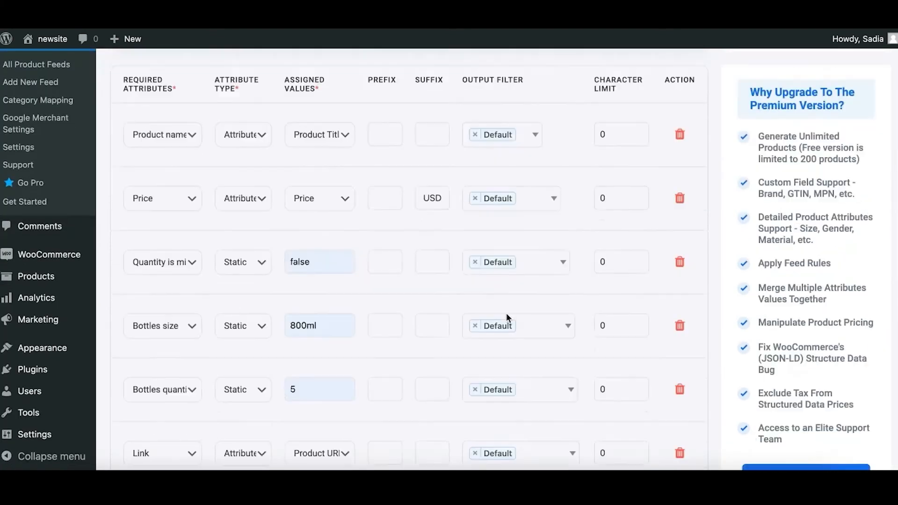
pyautogui.scroll(-1, 506, 311)
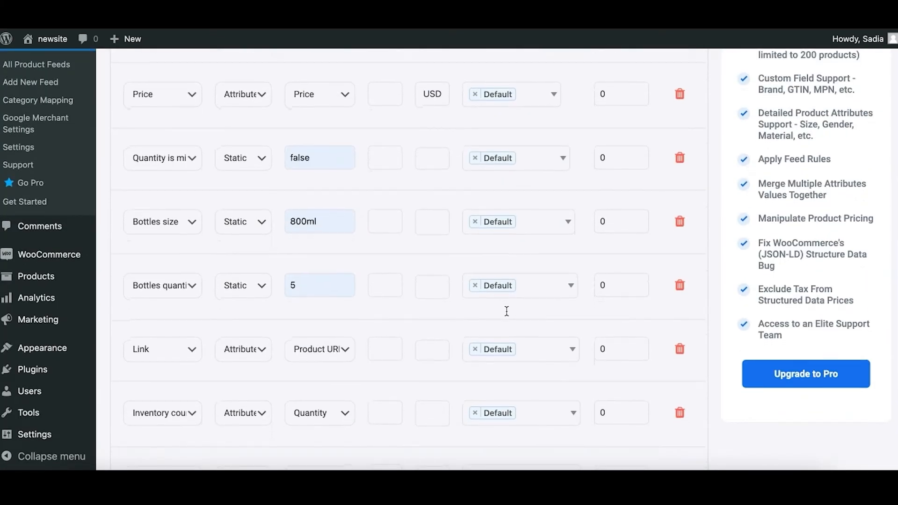
pyautogui.scroll(-1, 507, 310)
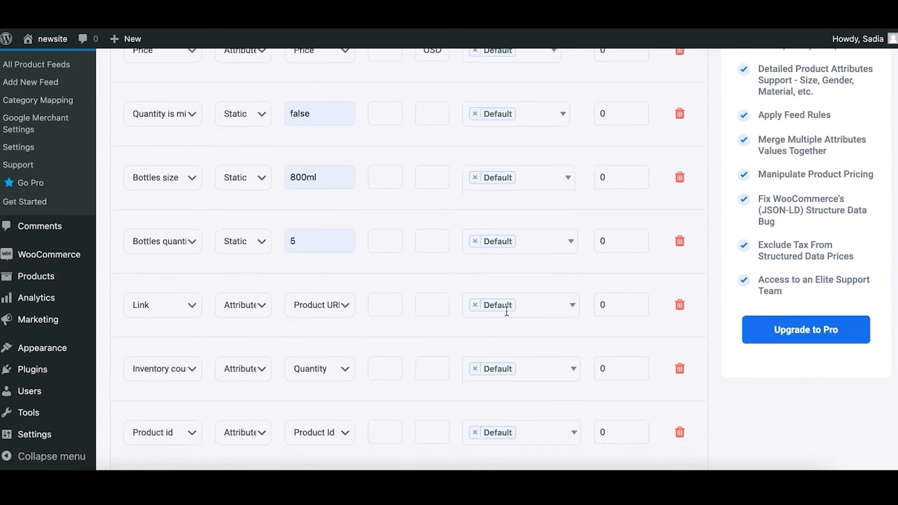
pyautogui.scroll(-4, 506, 311)
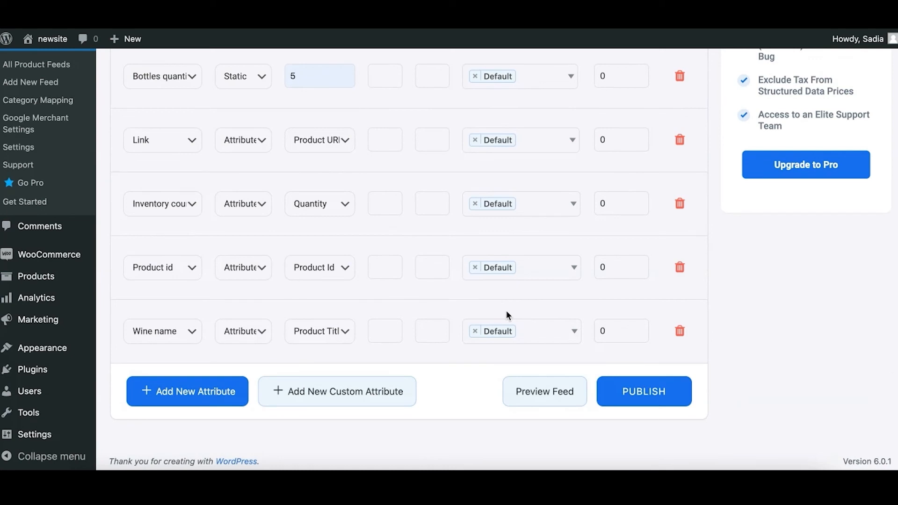
pyautogui.click(623, 396)
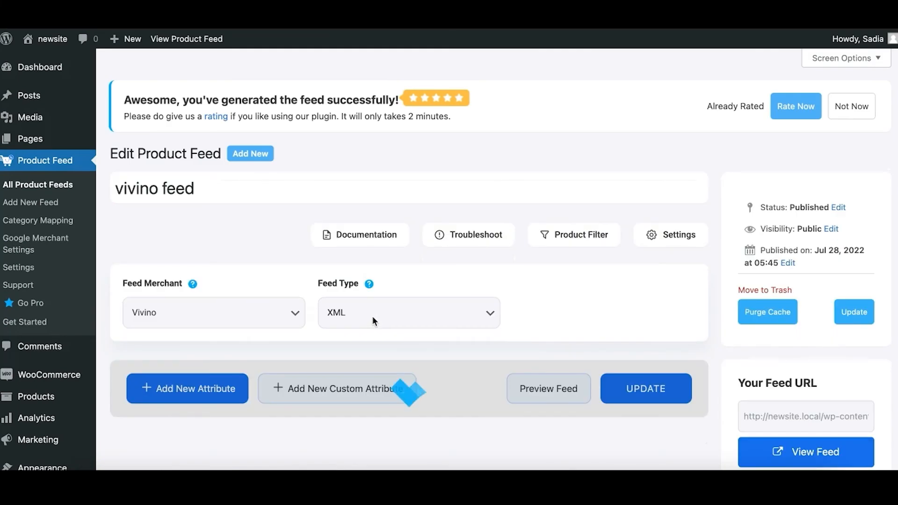
# Look over the published feed's attributes and open the generated XML feed for viewing
pyautogui.scroll(-9, 372, 316)
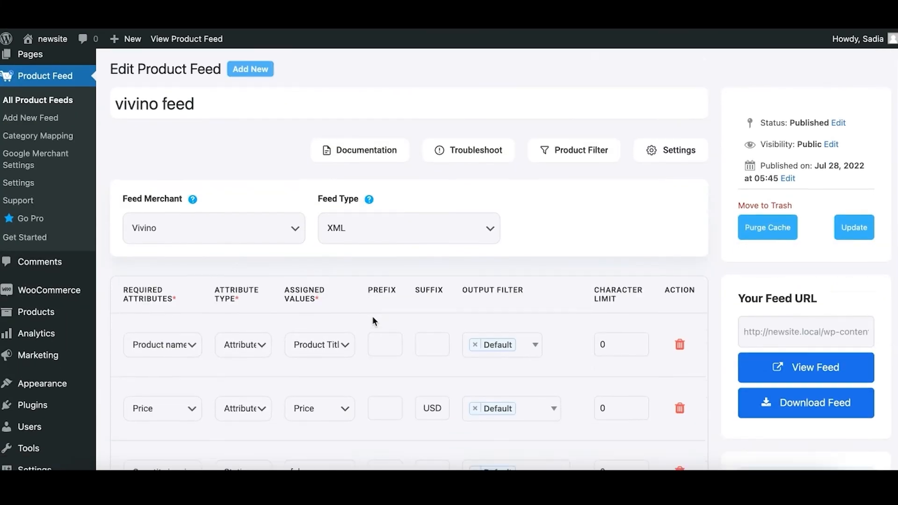
pyautogui.scroll(-4, 372, 316)
pyautogui.scroll(8, 372, 316)
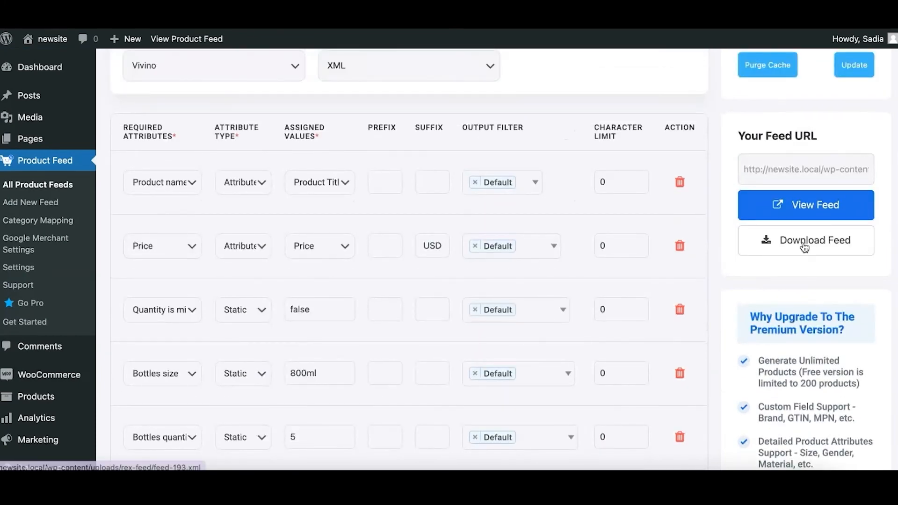
pyautogui.click(805, 210)
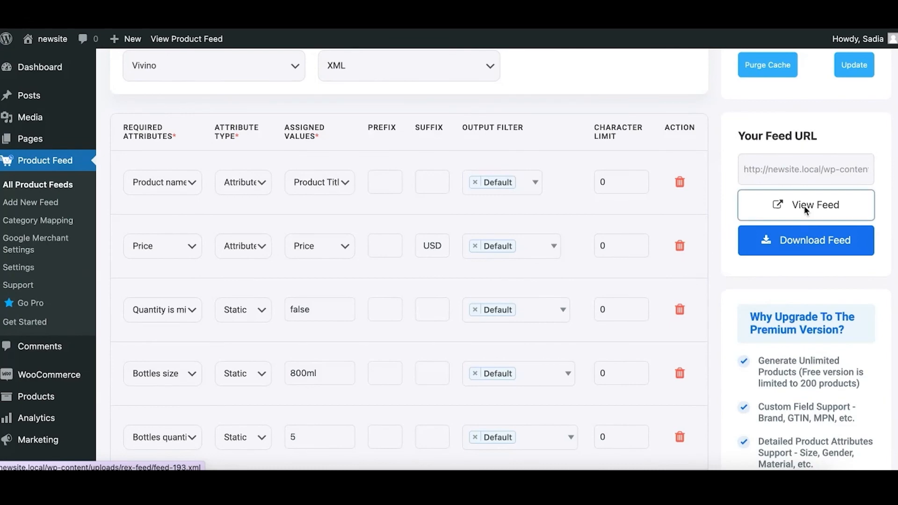